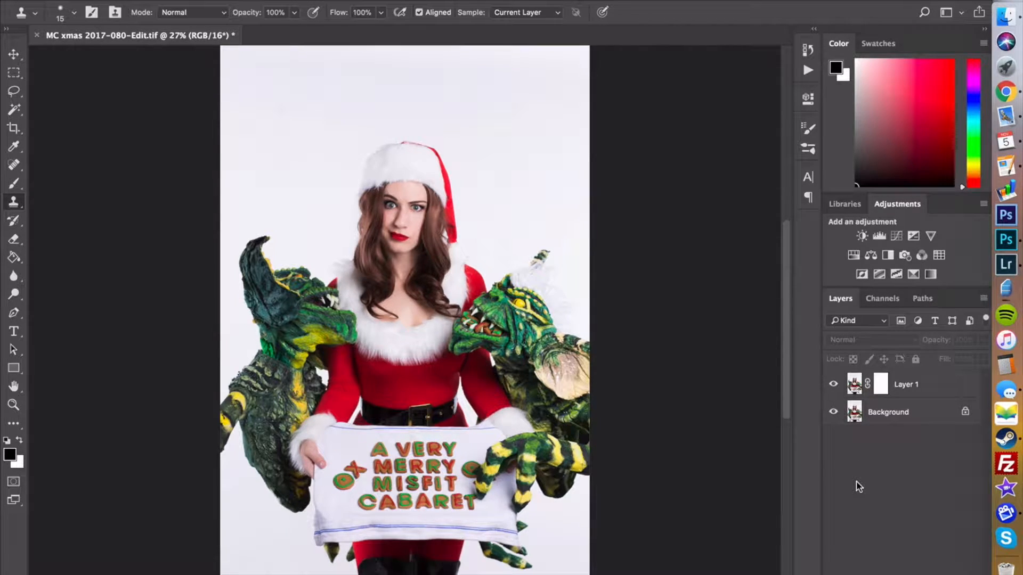
- Check the image's file size and pixel dimensions in Image Size without changing them
{"action": "left_click", "coordinate": [196, 6]}
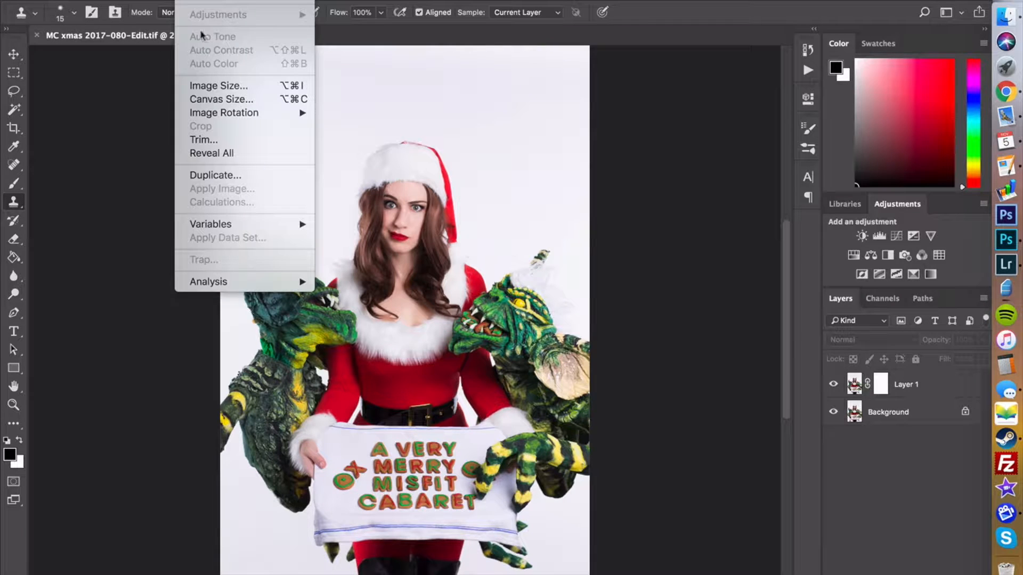
{"action": "left_click", "coordinate": [215, 84]}
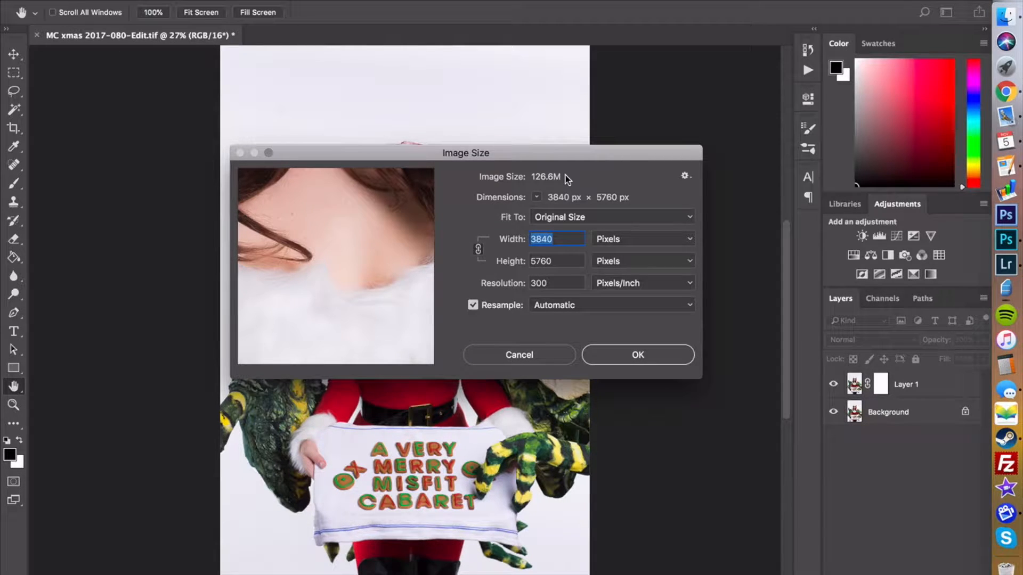
{"action": "left_click", "coordinate": [530, 354]}
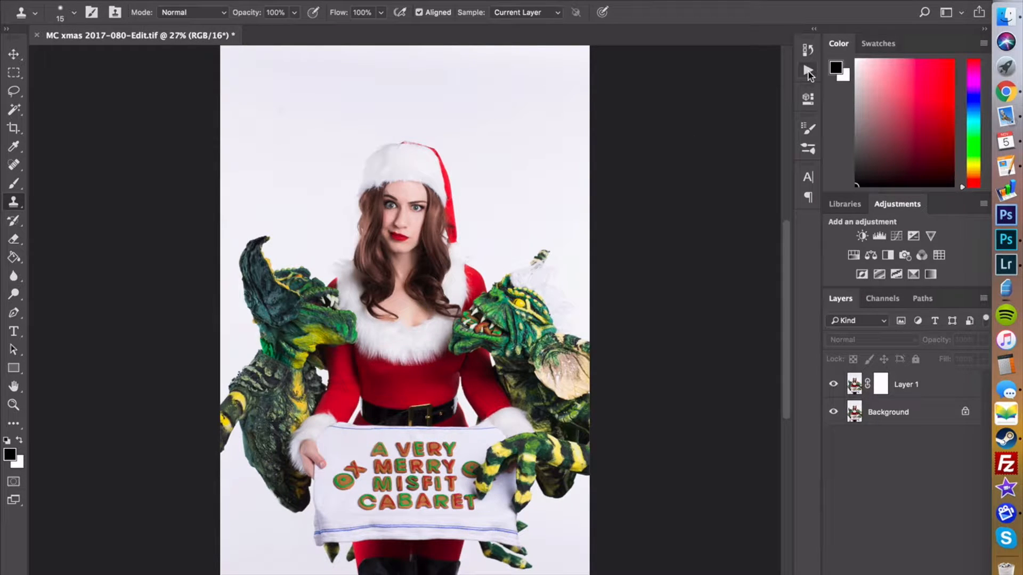
- Create an action named "save low res" in the Default Actions set with function key F1 and no color, and start recording
{"action": "left_click", "coordinate": [808, 71]}
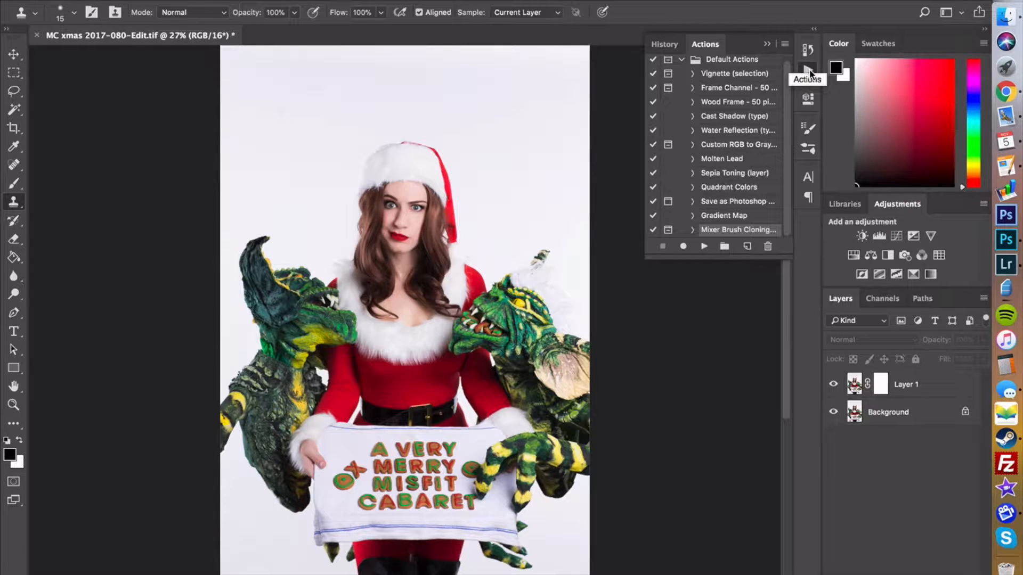
{"action": "left_click", "coordinate": [450, 0]}
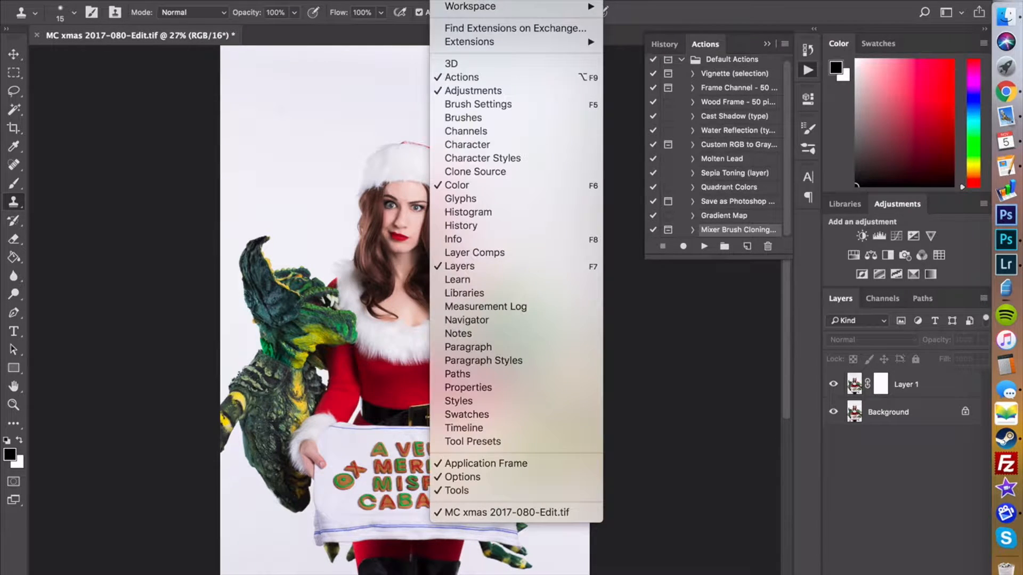
{"action": "left_click", "coordinate": [474, 75]}
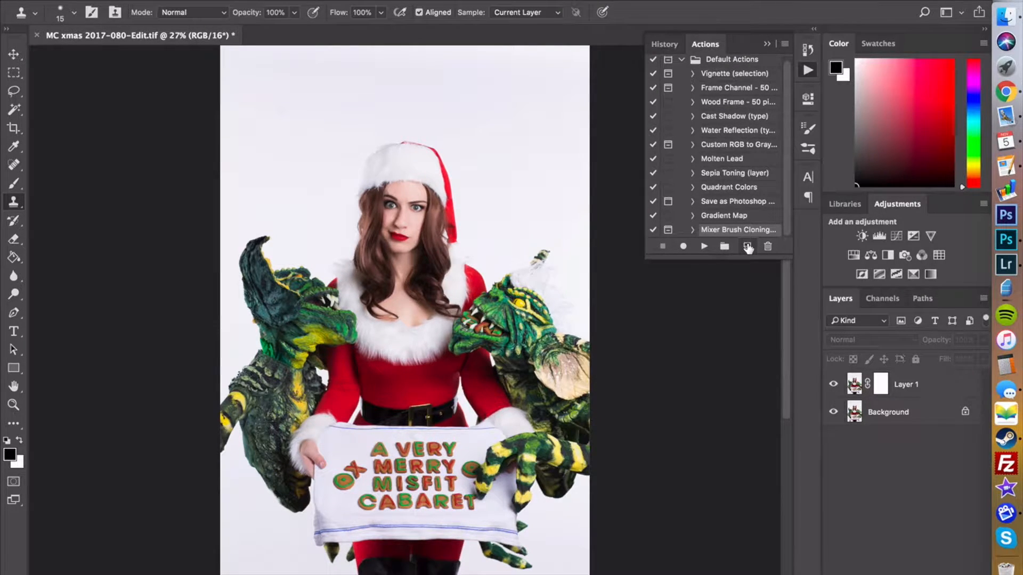
{"action": "left_click", "coordinate": [747, 246]}
{"action": "type", "text": "save low res"}
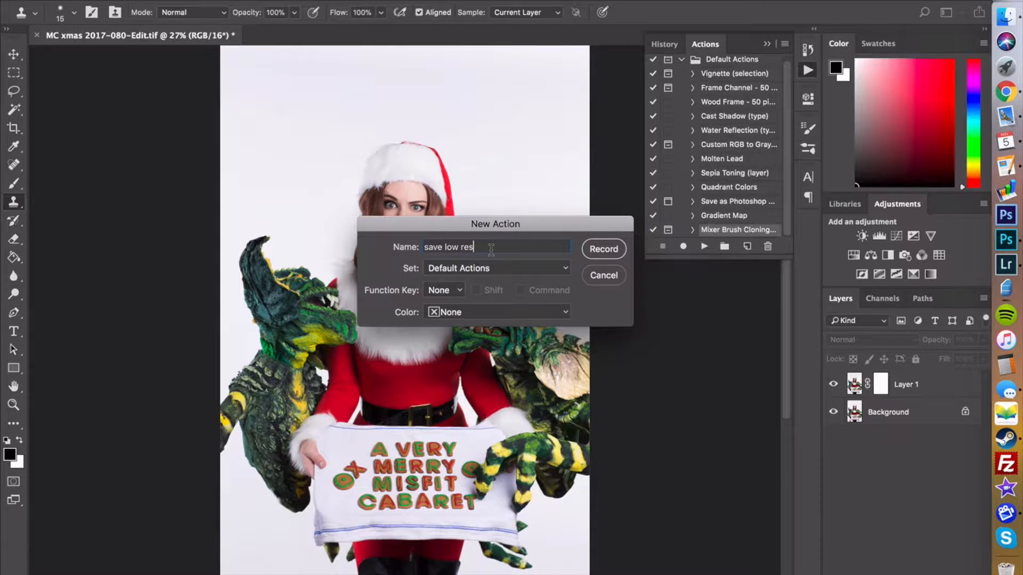
{"action": "left_click", "coordinate": [449, 292]}
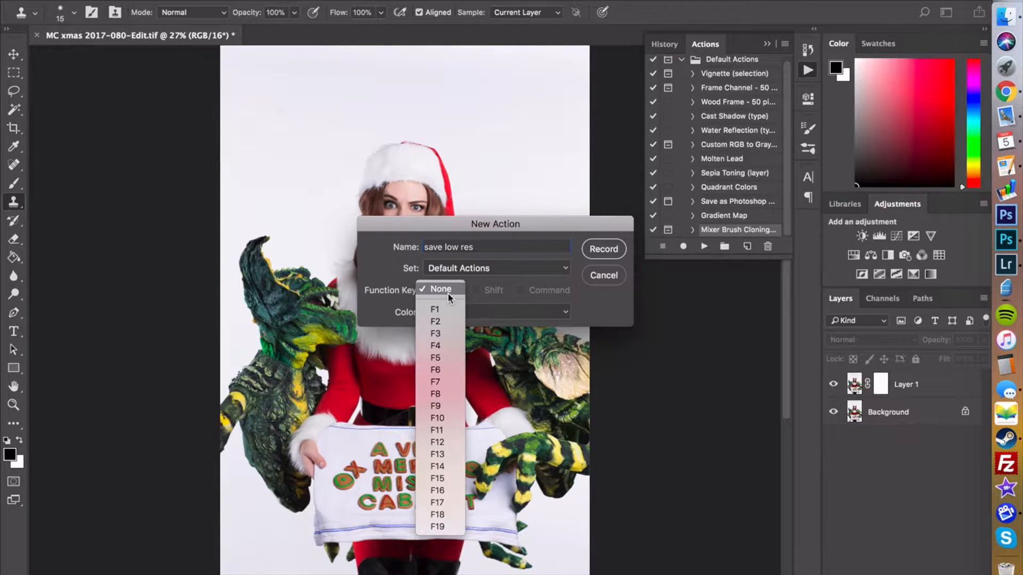
{"action": "left_click", "coordinate": [441, 309]}
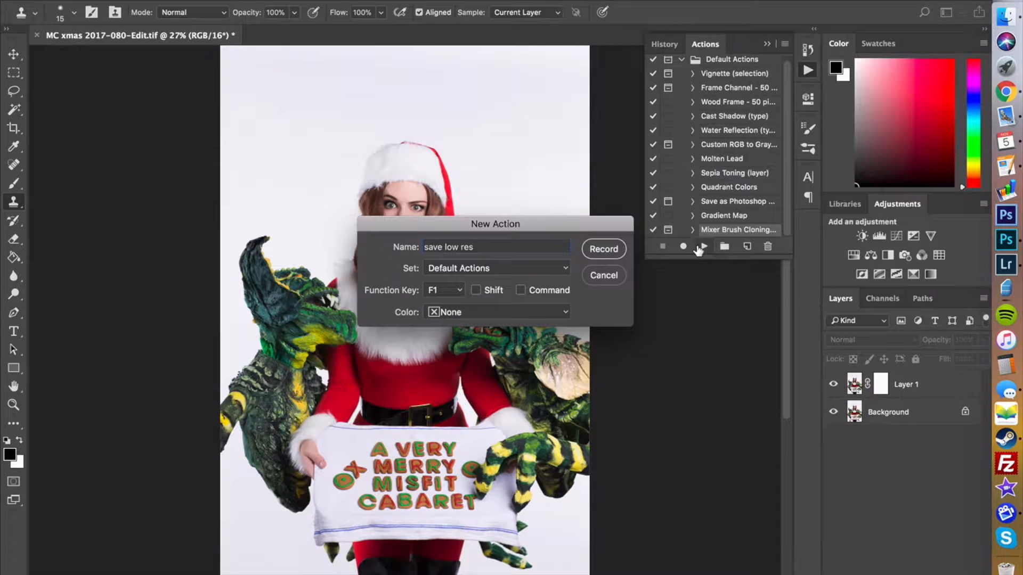
{"action": "left_click", "coordinate": [472, 310]}
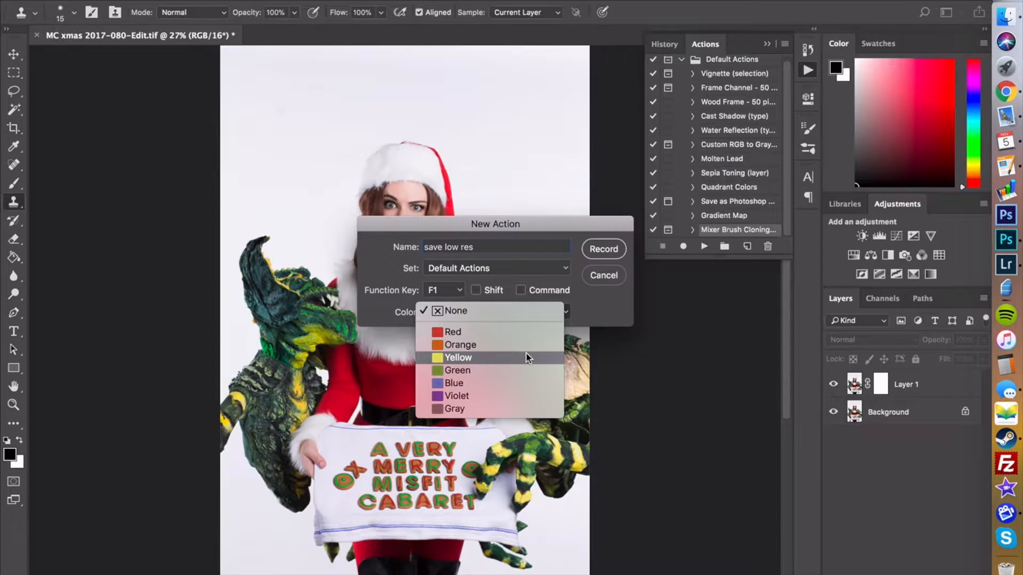
{"action": "left_click", "coordinate": [604, 305]}
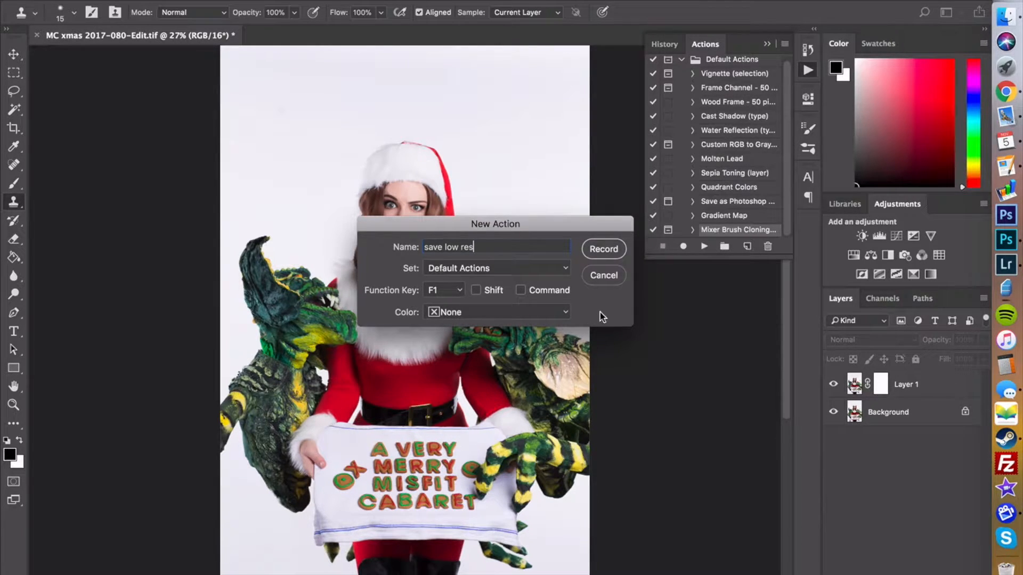
{"action": "left_click", "coordinate": [598, 247]}
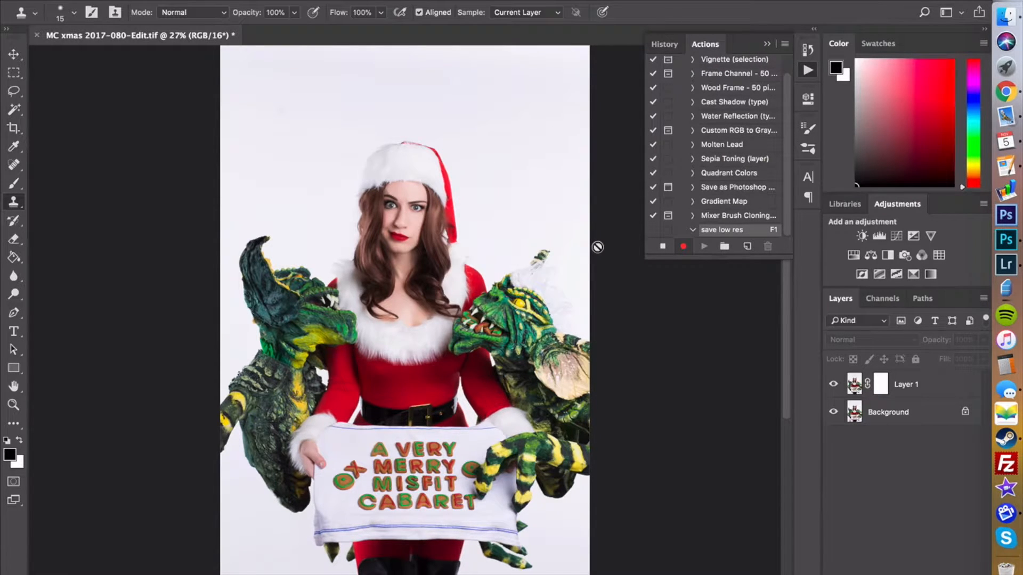
- Resize the image to a resolution of 72 pixels/inch and a height of 900 pixels
{"action": "left_click", "coordinate": [193, 0]}
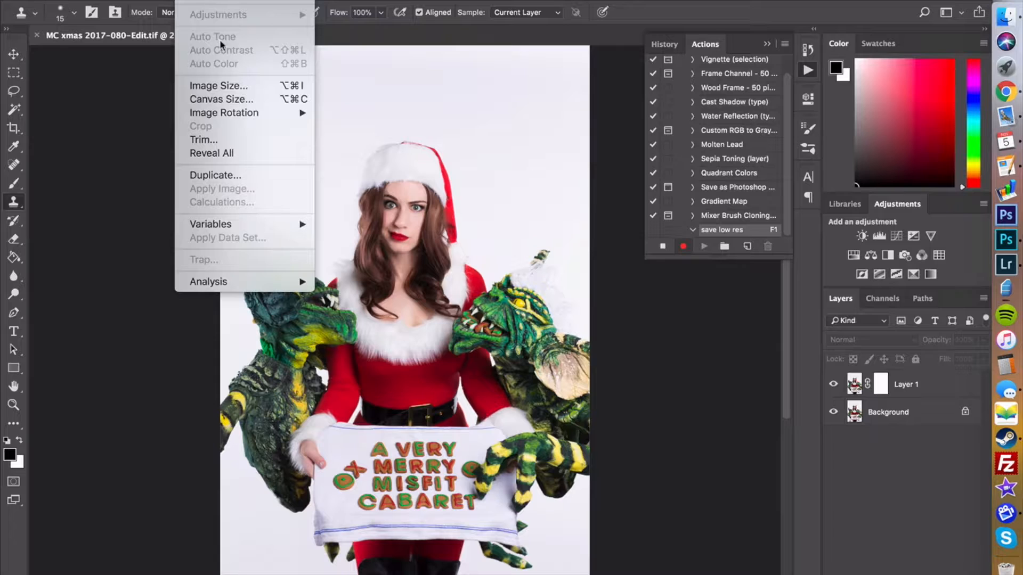
{"action": "left_click", "coordinate": [253, 83]}
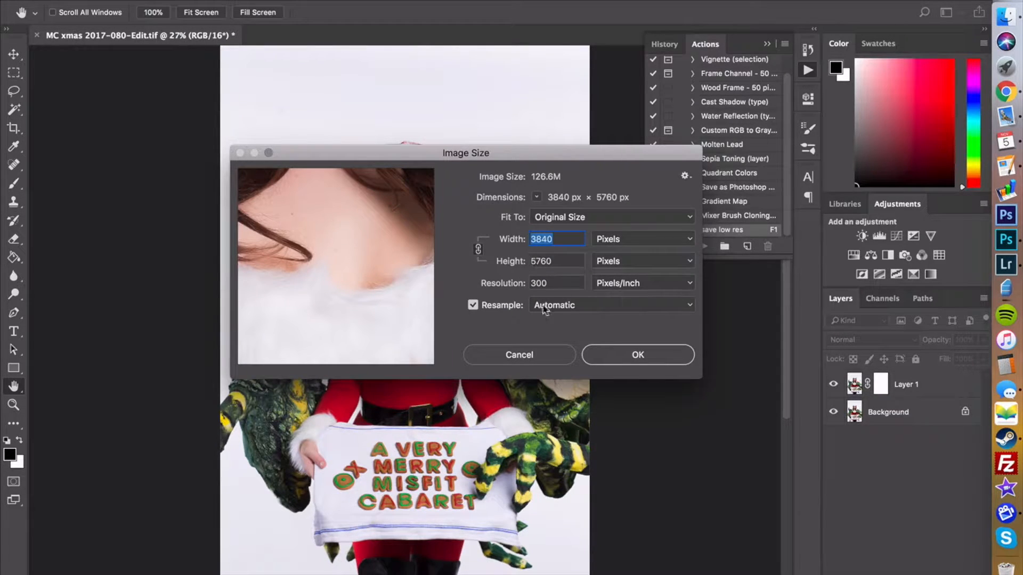
{"action": "double_click", "coordinate": [556, 282]}
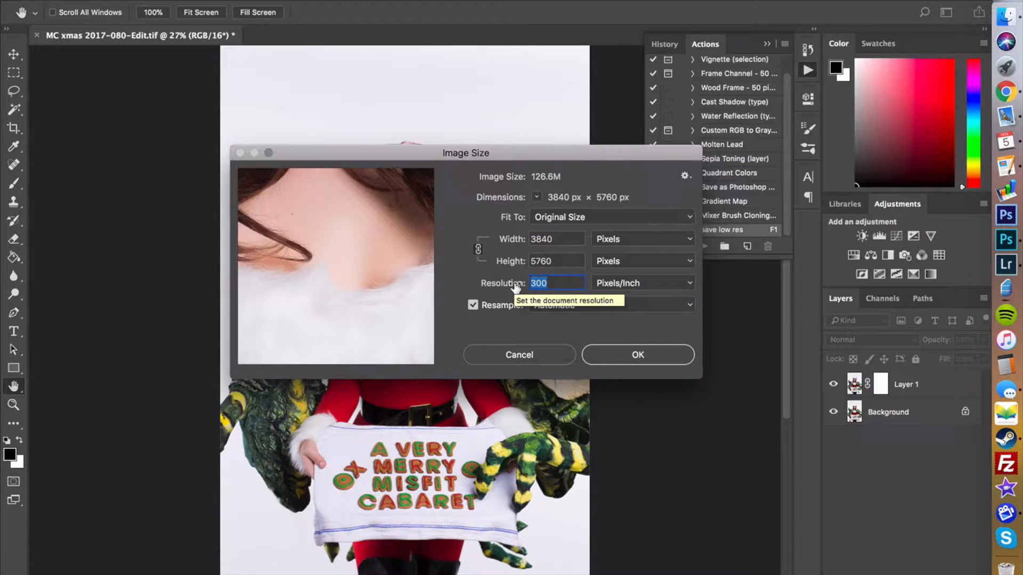
{"action": "type", "text": "72"}
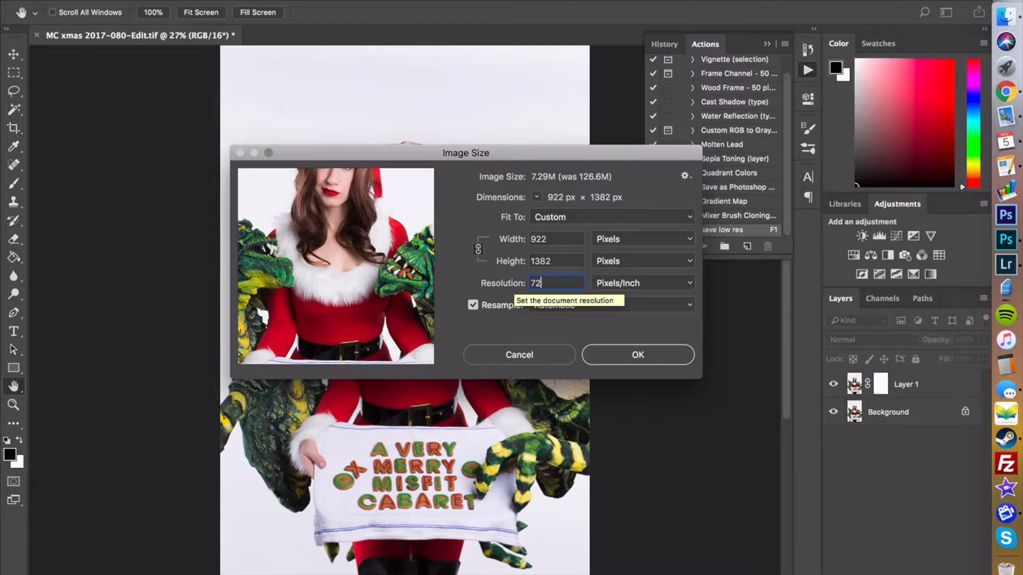
{"action": "double_click", "coordinate": [552, 260]}
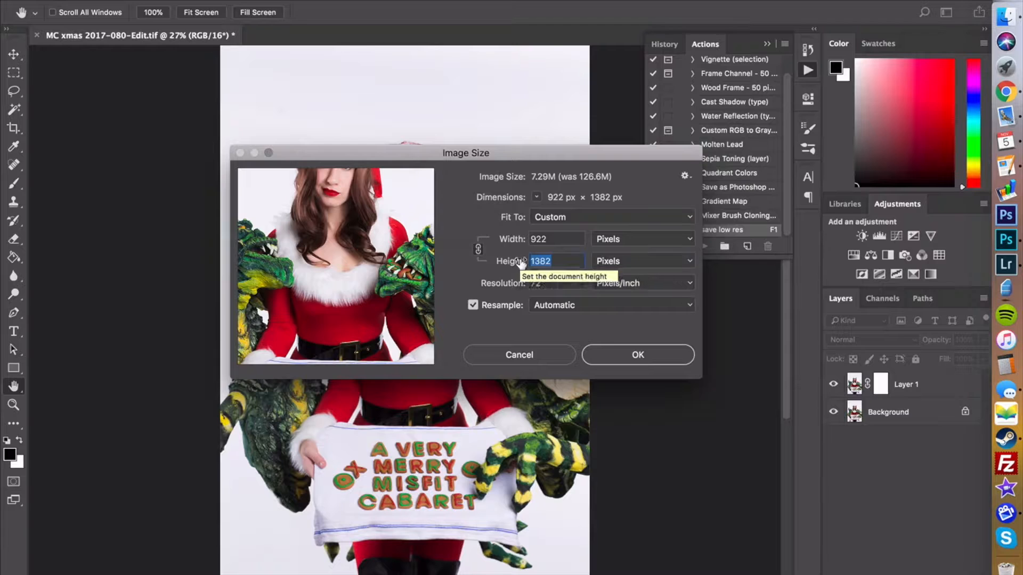
{"action": "type", "text": "900"}
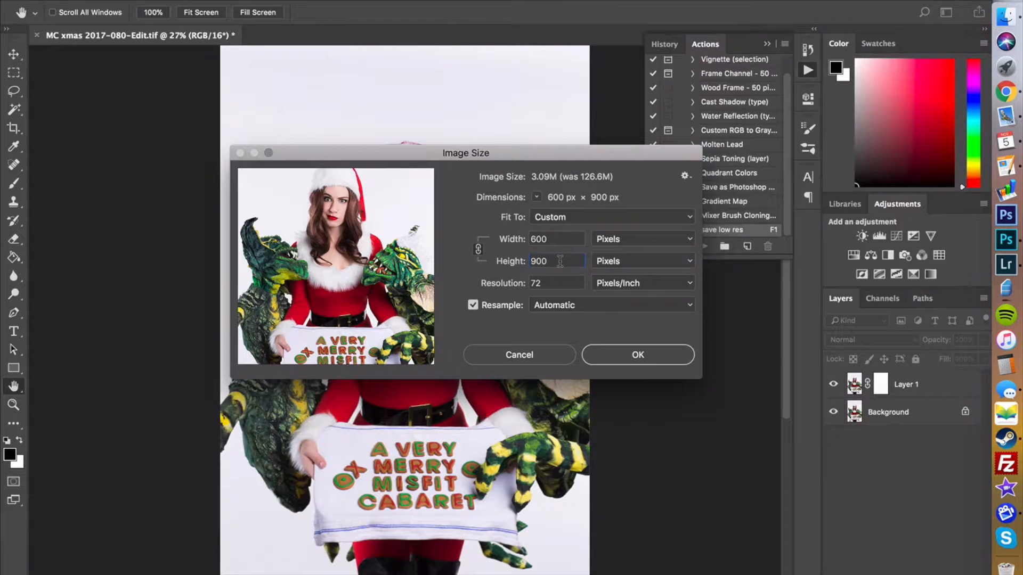
{"action": "left_click", "coordinate": [621, 355]}
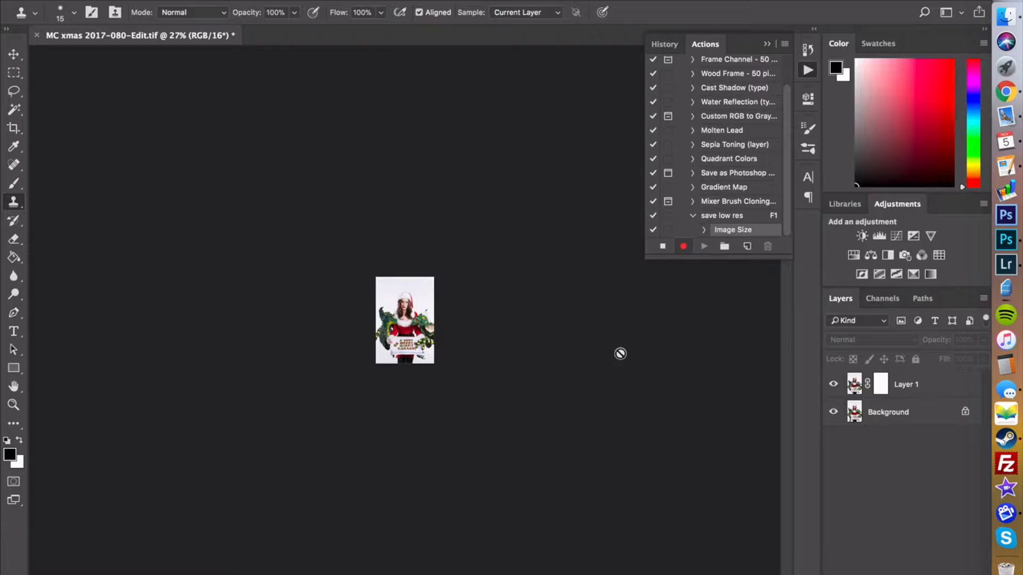
- Save the resized image under its existing name in the pictures folder with the format set to JPEG
{"action": "left_click", "coordinate": [125, 1]}
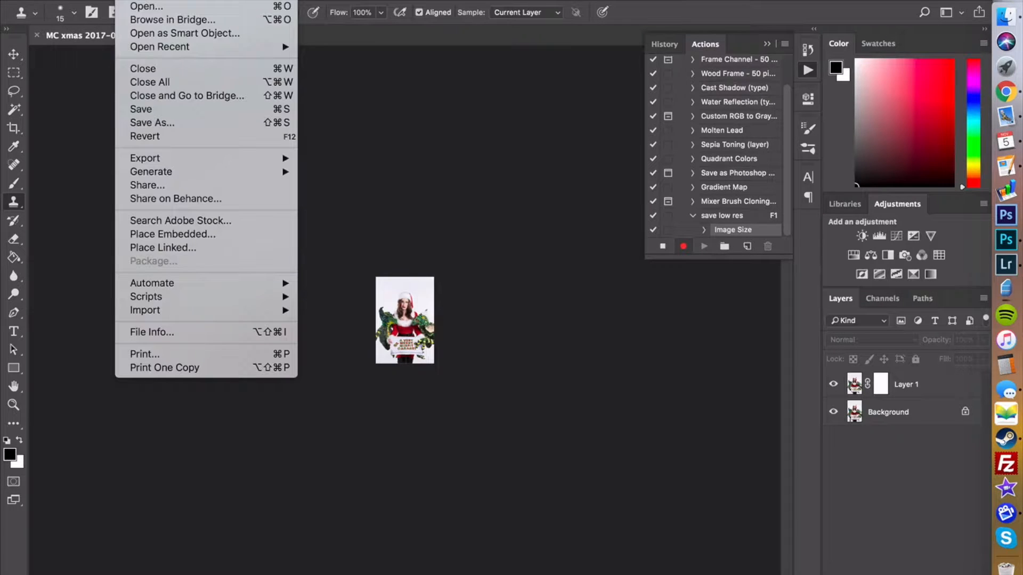
{"action": "left_click", "coordinate": [161, 123]}
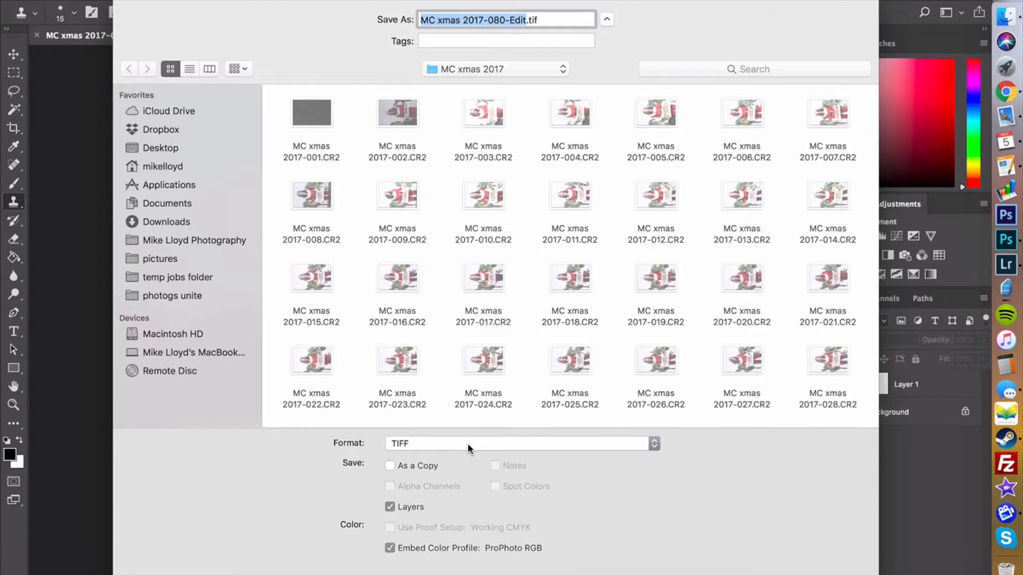
{"action": "left_click", "coordinate": [156, 259]}
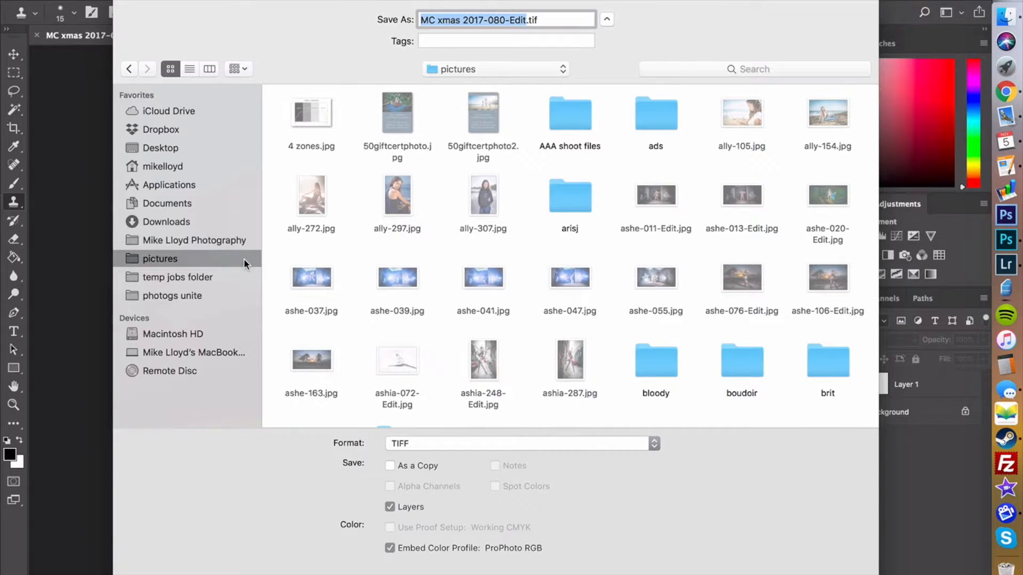
{"action": "left_click", "coordinate": [514, 445]}
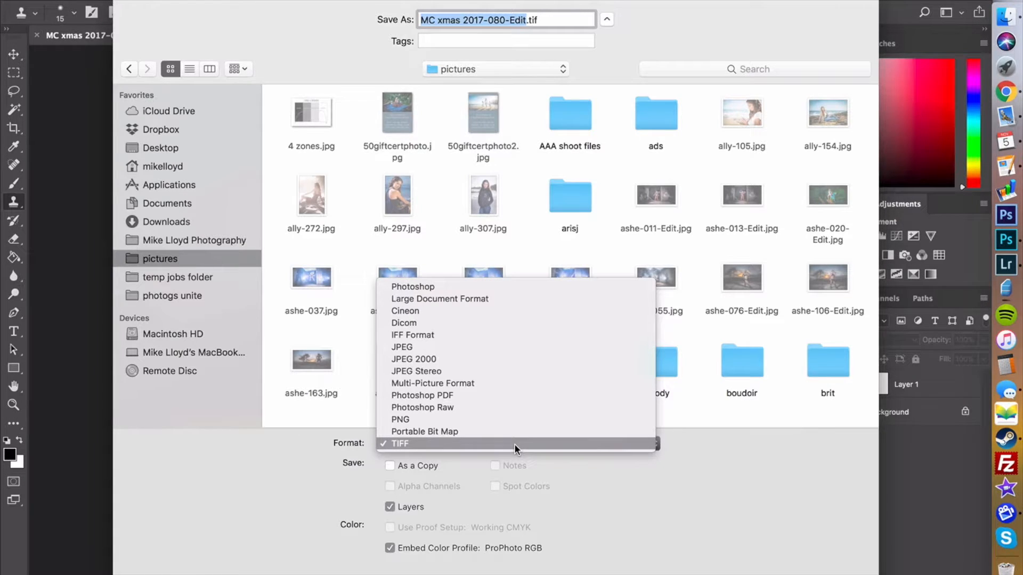
{"action": "left_click", "coordinate": [468, 346]}
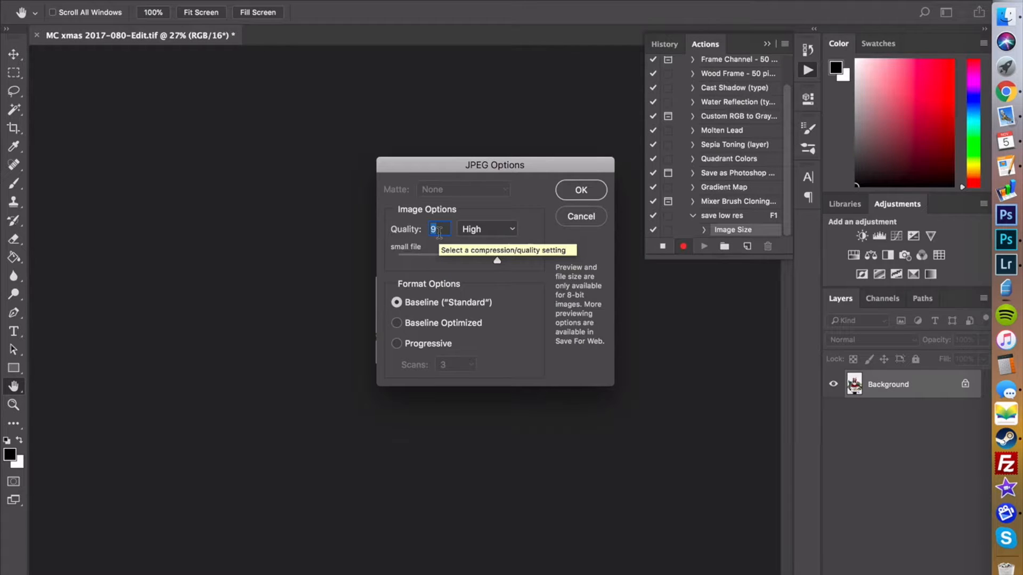
- Set the JPEG quality to 9 with Baseline ("Standard") format and complete the save
{"action": "type", "text": "10"}
{"action": "key", "text": "BackSpace"}
{"action": "key", "text": "BackSpace"}
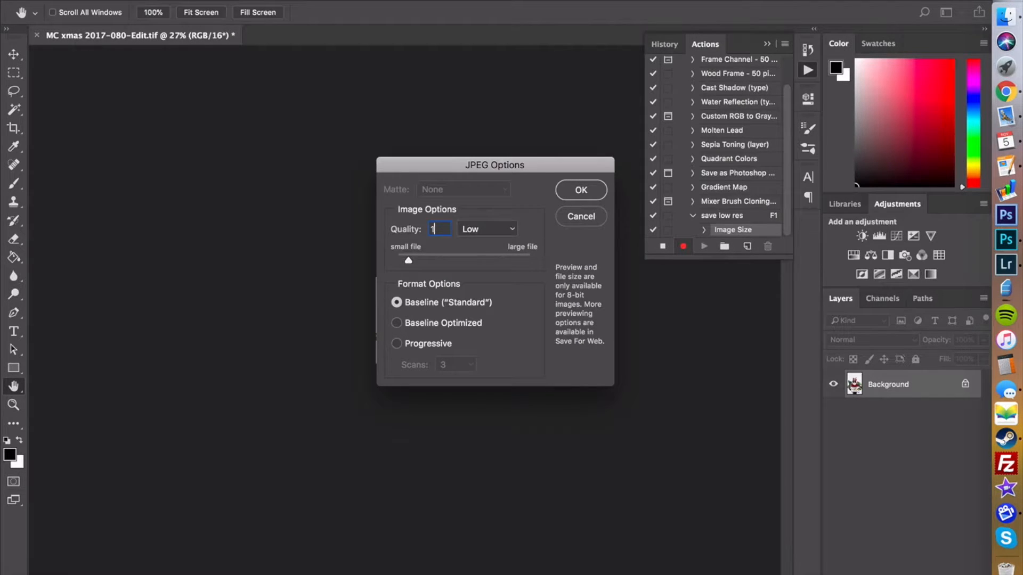
{"action": "type", "text": "9"}
{"action": "key", "text": "BackSpace"}
{"action": "type", "text": "12"}
{"action": "key", "text": "BackSpace"}
{"action": "key", "text": "BackSpace"}
{"action": "type", "text": "9"}
{"action": "left_click", "coordinate": [596, 190]}
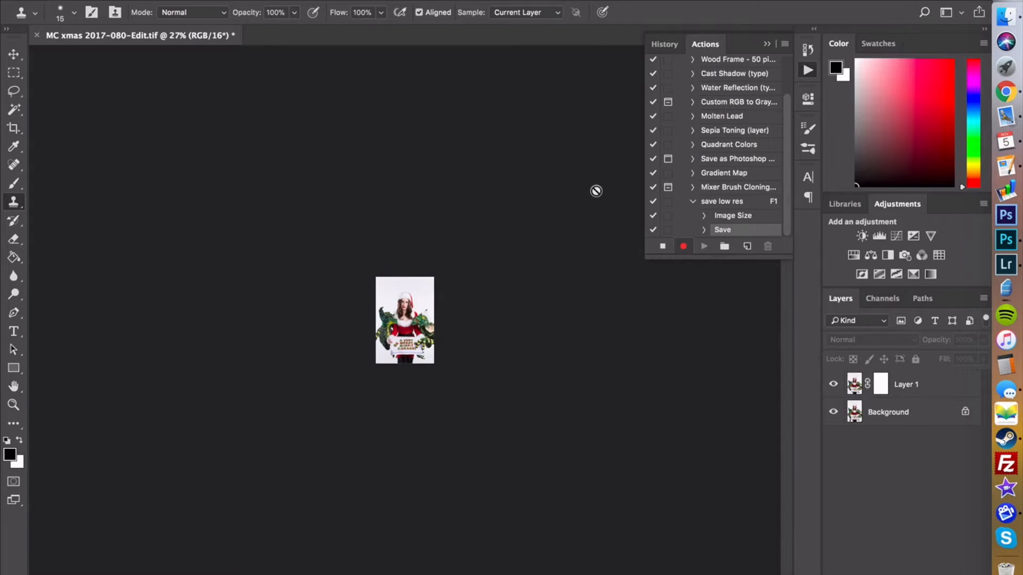
- Stop recording the "save low res" action, review its recorded commands and collapse it
{"action": "left_click", "coordinate": [663, 248]}
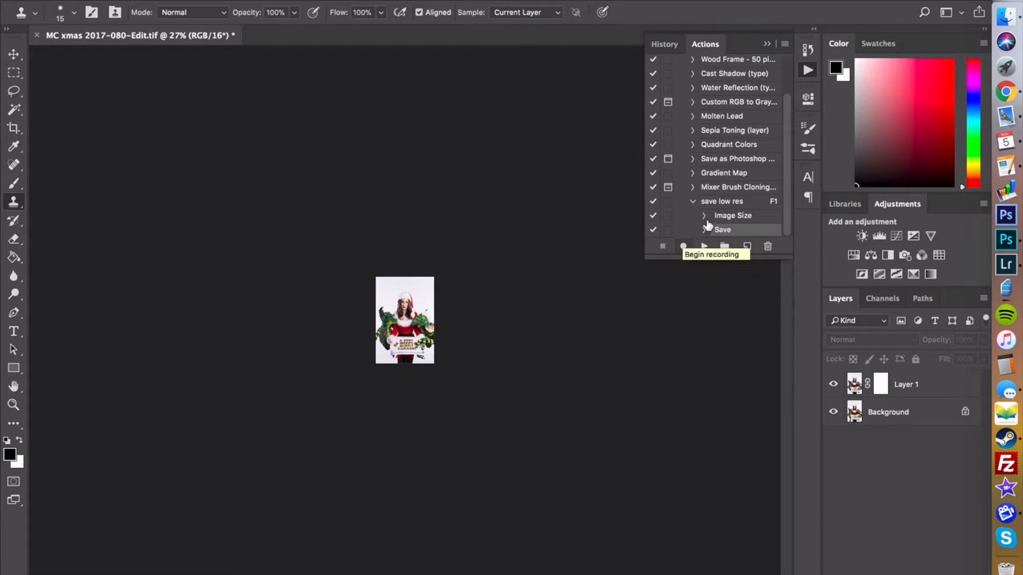
{"action": "left_click", "coordinate": [693, 201]}
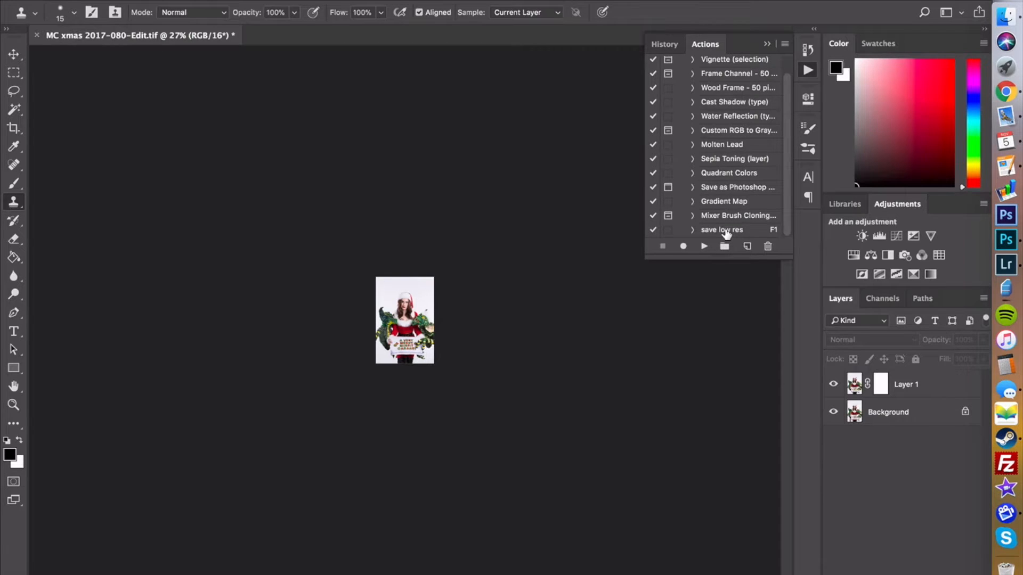
{"action": "left_click", "coordinate": [693, 230]}
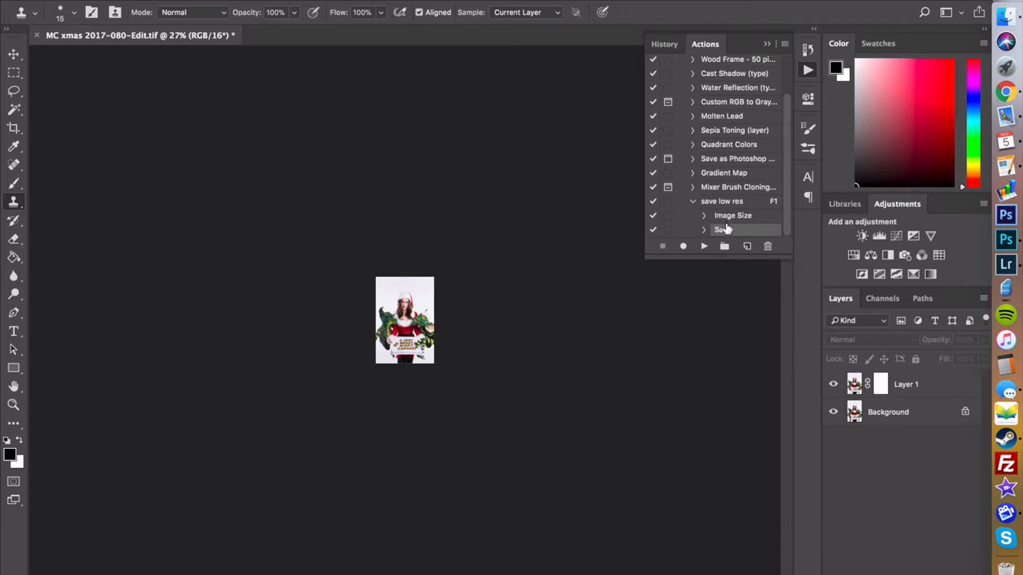
{"action": "left_click", "coordinate": [693, 203]}
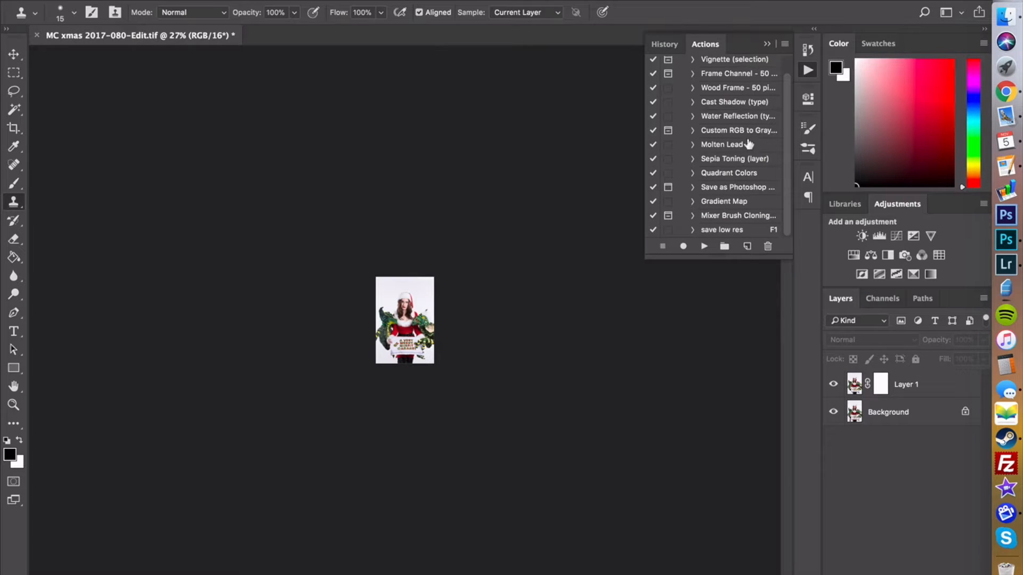
- Switch to Finder and check the file size and dimensions of MC xmas 2017-080-Edit.jpg in the pictures folder
{"action": "left_click", "coordinate": [1006, 16]}
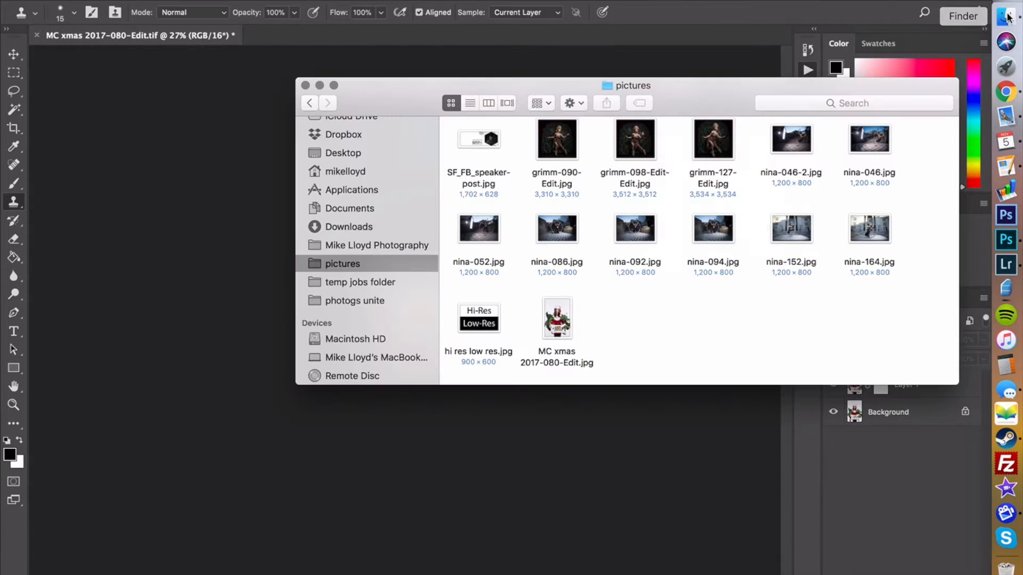
{"action": "left_click", "coordinate": [559, 329]}
{"action": "right_click", "coordinate": [559, 329]}
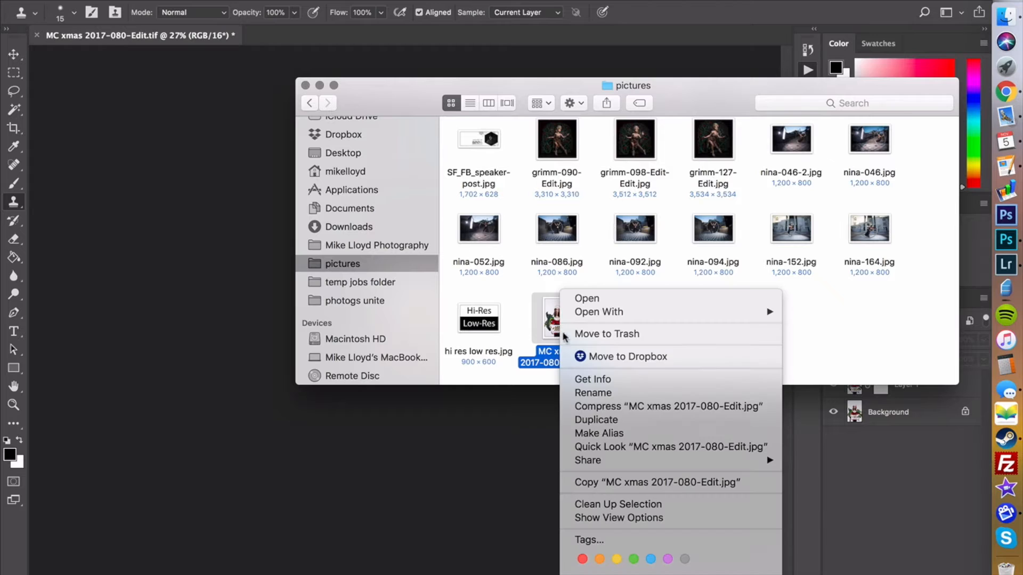
{"action": "left_click", "coordinate": [586, 378]}
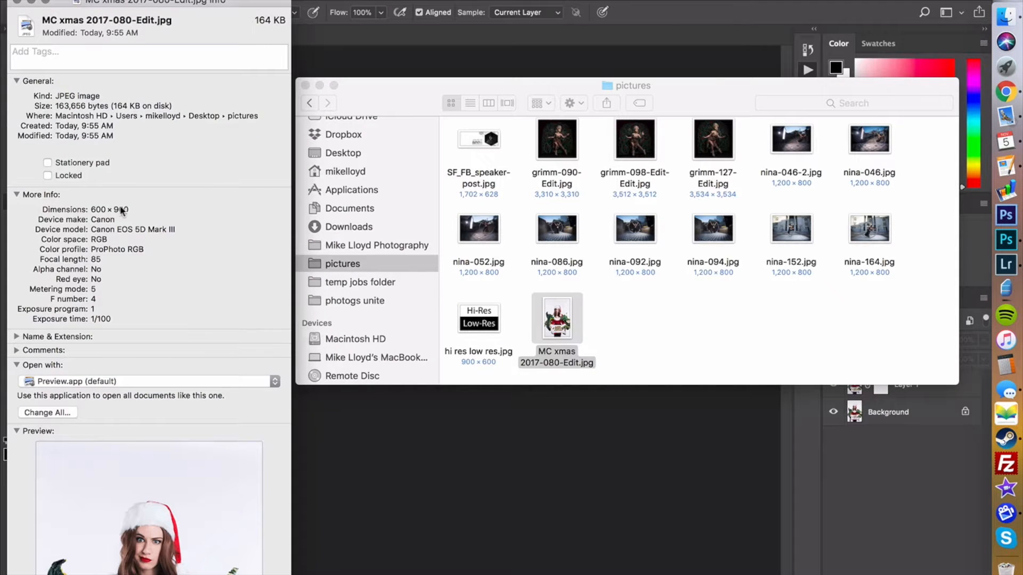
{"action": "left_click", "coordinate": [17, 2]}
- Move MC xmas 2017-080-Edit.jpg from the pictures folder to the trash
{"action": "left_click", "coordinate": [614, 327]}
{"action": "left_click", "coordinate": [566, 318]}
{"action": "key", "text": "super+BackSpace"}
- In Photoshop, revert the image to the last Clone Stamp history state before the resize and check its image size
{"action": "left_click", "coordinate": [808, 49]}
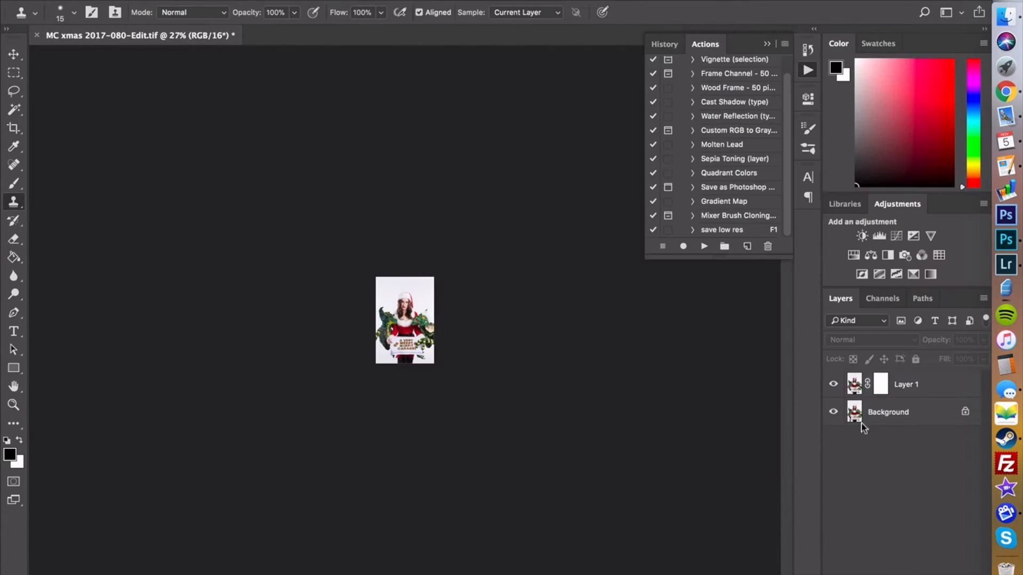
{"action": "left_click", "coordinate": [807, 49]}
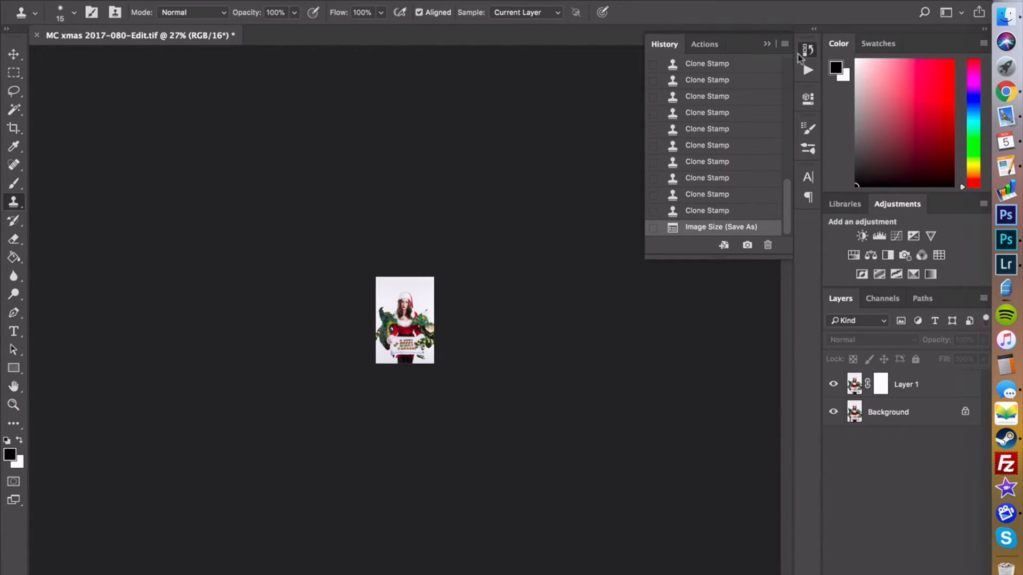
{"action": "left_click", "coordinate": [732, 211]}
{"action": "left_click", "coordinate": [767, 43]}
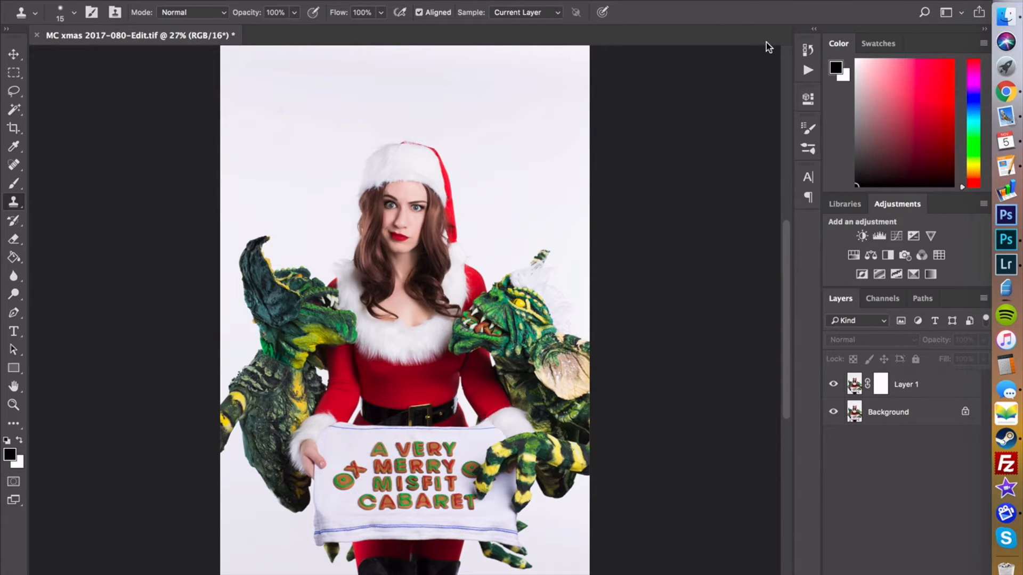
{"action": "key", "text": "super+alt+i"}
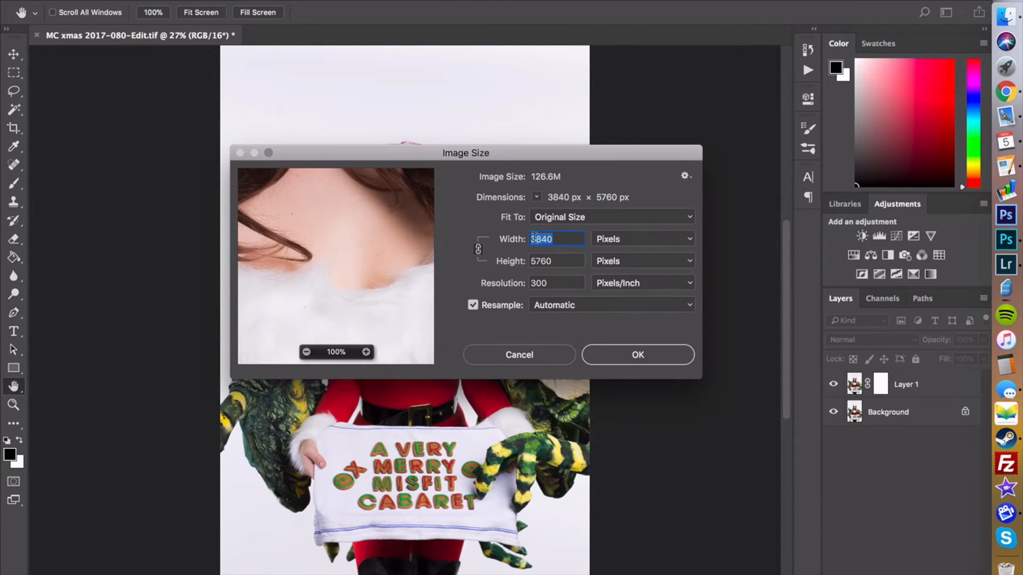
{"action": "left_click", "coordinate": [534, 356]}
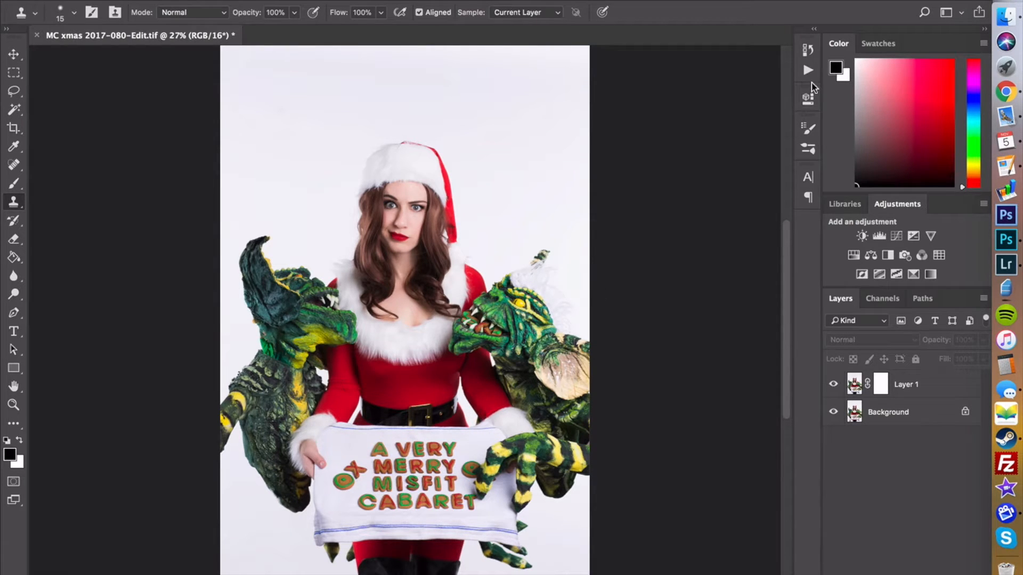
- Play the "save low res" action on the full-size image
{"action": "left_click", "coordinate": [809, 74]}
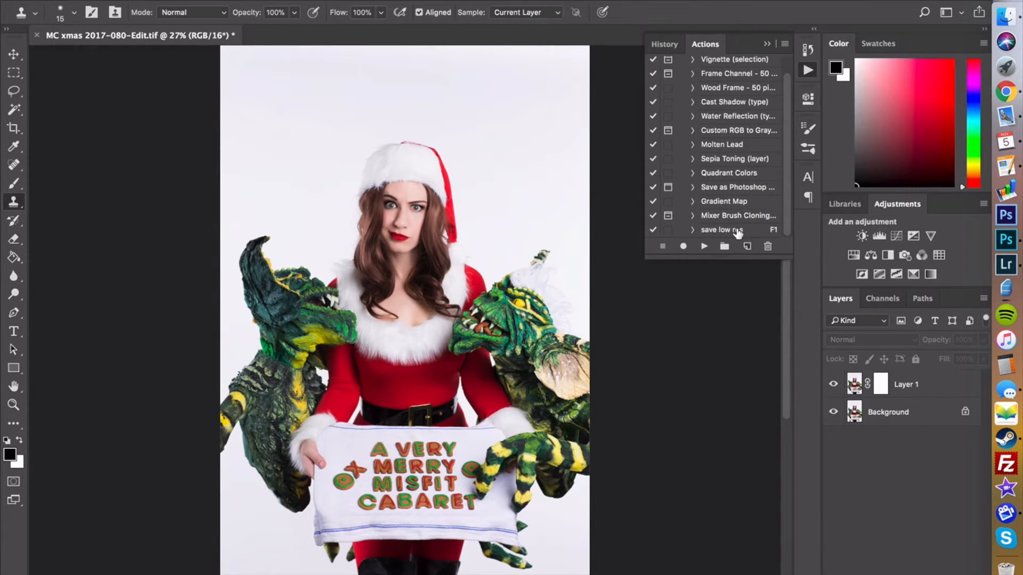
{"action": "left_click", "coordinate": [737, 231]}
{"action": "left_click", "coordinate": [706, 248]}
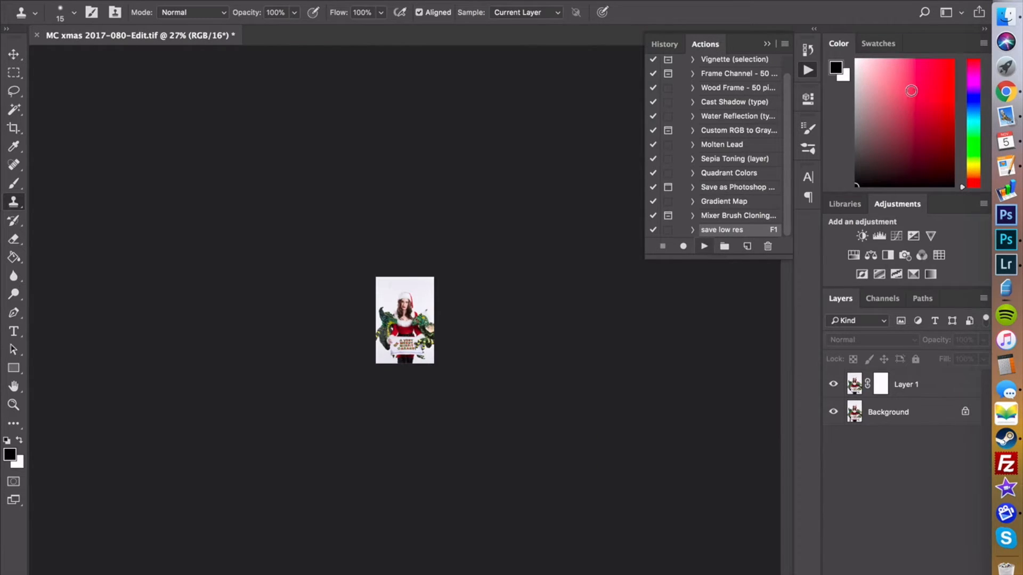
- Switch to Finder, check the file size and dimensions of MC xmas 2017-080-Edit copy.jpg in the pictures folder, and return to Photoshop
{"action": "left_click", "coordinate": [1006, 17]}
{"action": "left_click", "coordinate": [567, 314]}
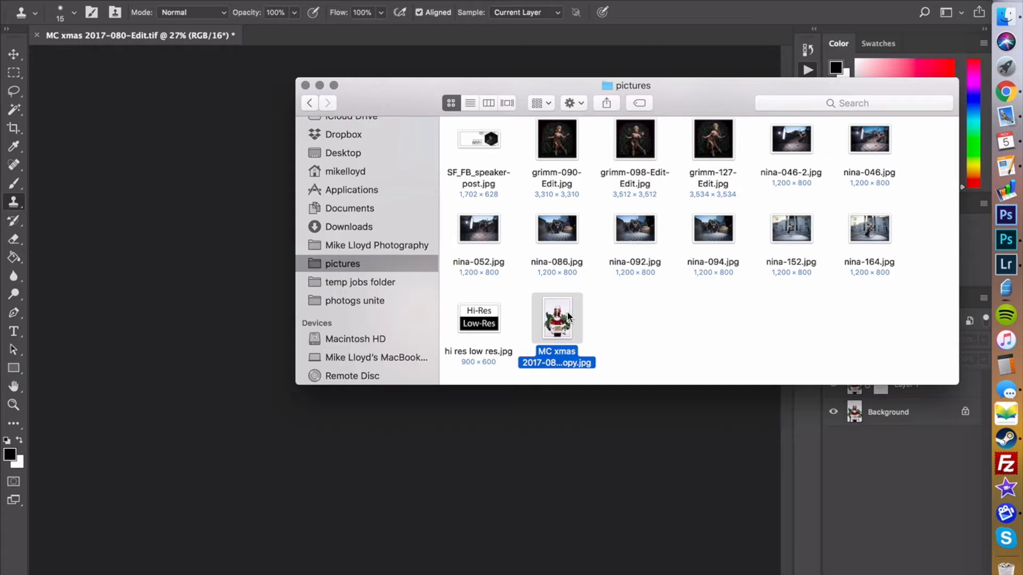
{"action": "right_click", "coordinate": [567, 315]}
{"action": "left_click", "coordinate": [599, 378]}
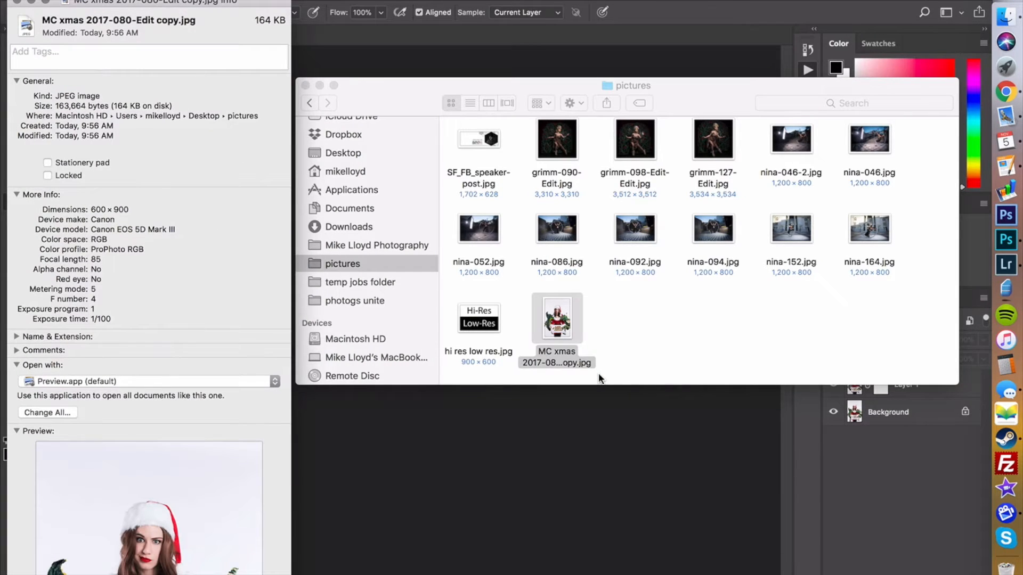
{"action": "left_click", "coordinate": [17, 3]}
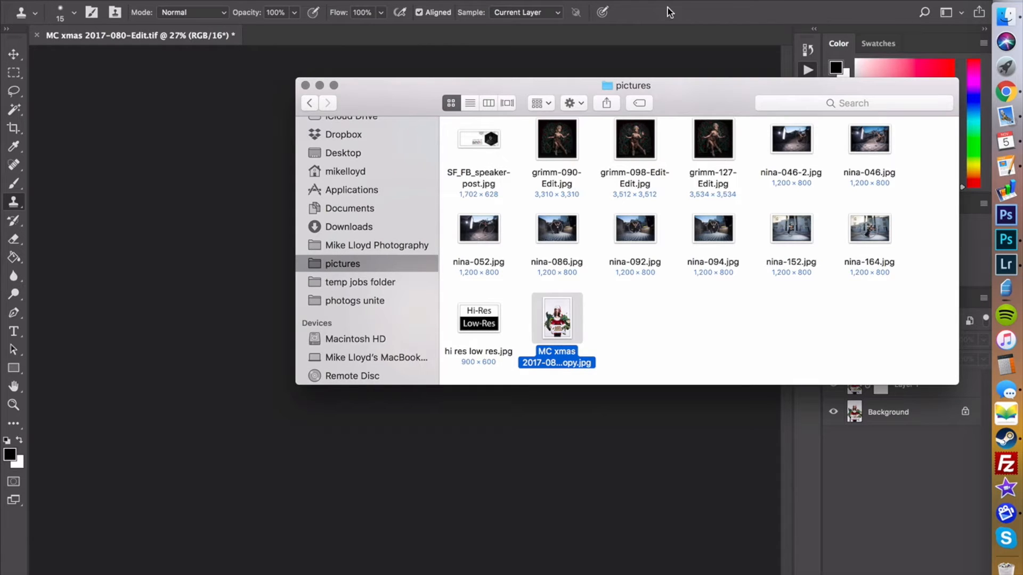
{"action": "left_click", "coordinate": [669, 12]}
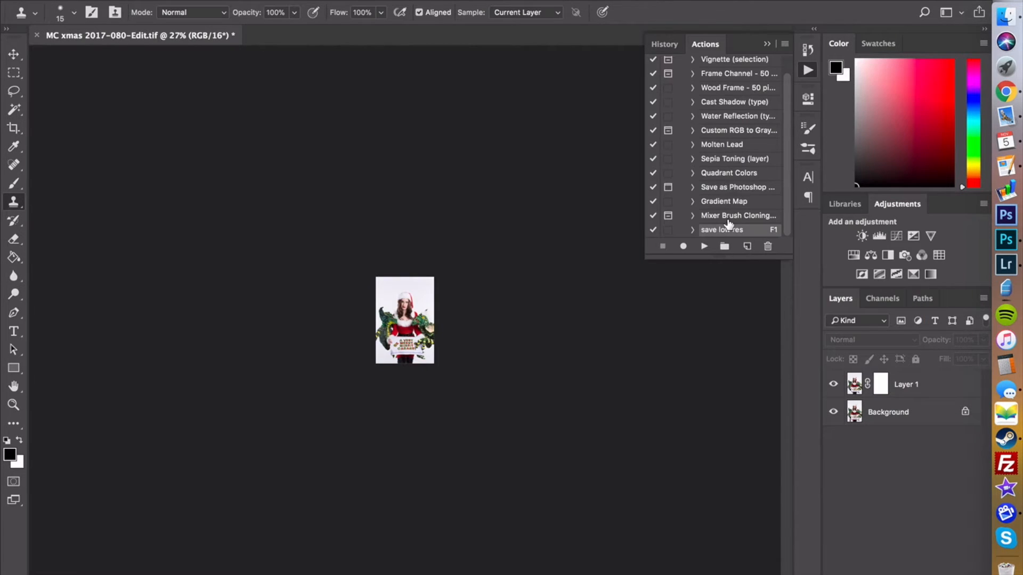